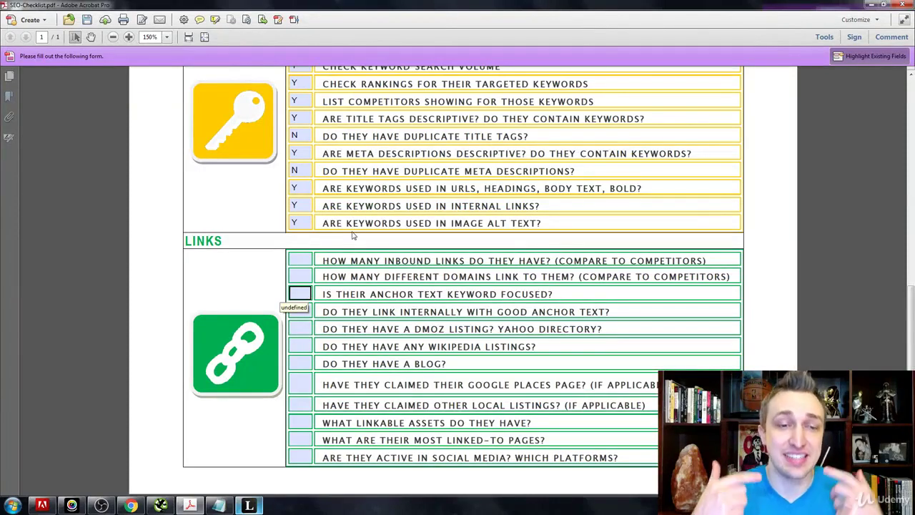
# - Search Google for 'backlink checker' and open the SmallSEOTools Backlink Checker in a new tab
pyautogui.click(357, 246)
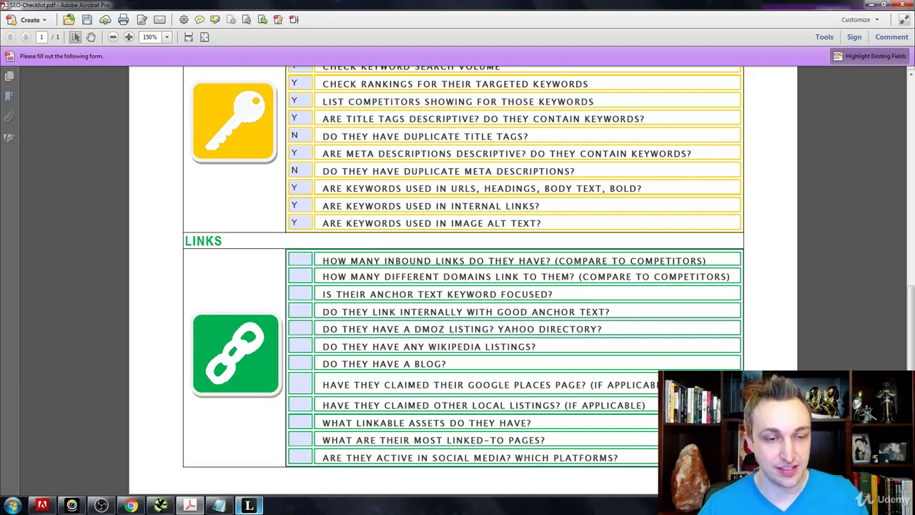
pyautogui.click(130, 507)
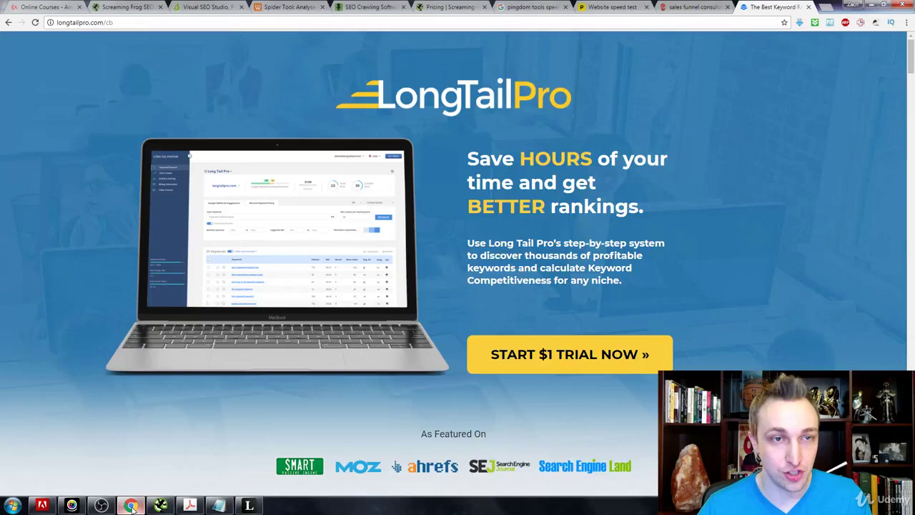
pyautogui.hotkey('ctrl', 't')
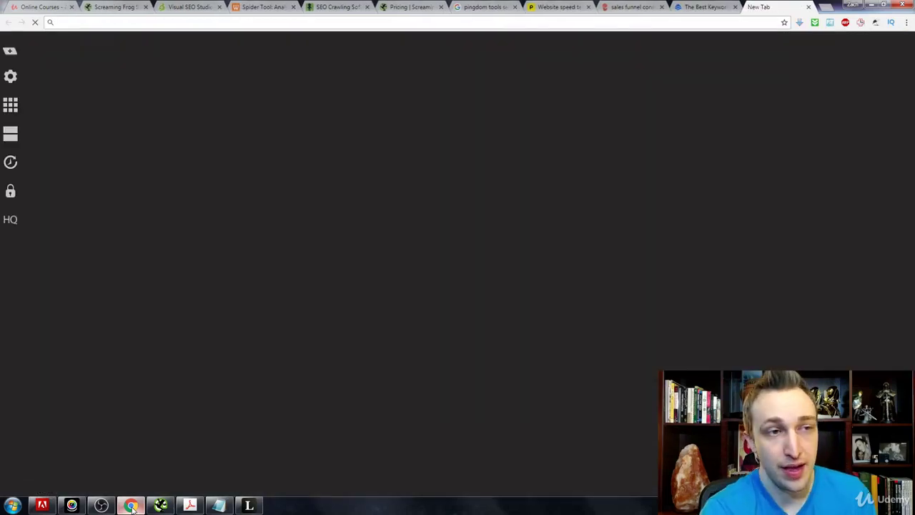
pyautogui.write('backlink ')
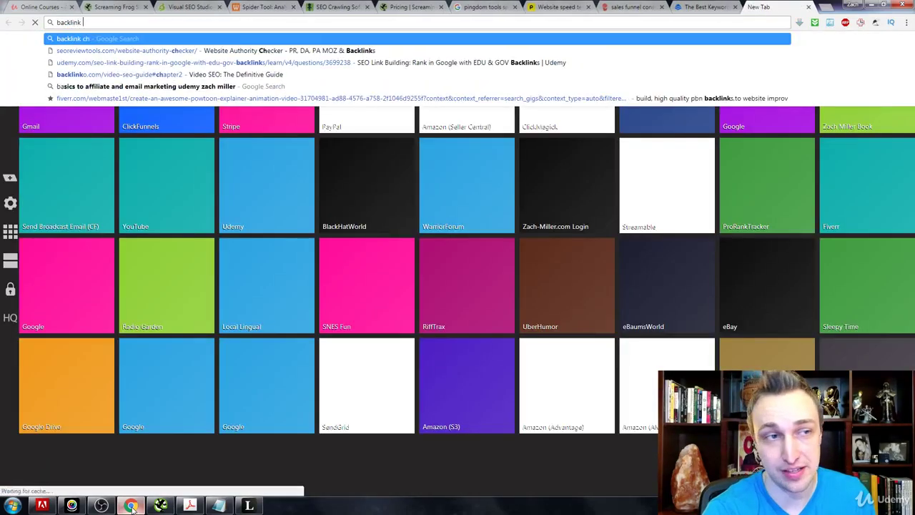
pyautogui.write('checker')
pyautogui.press('Return')
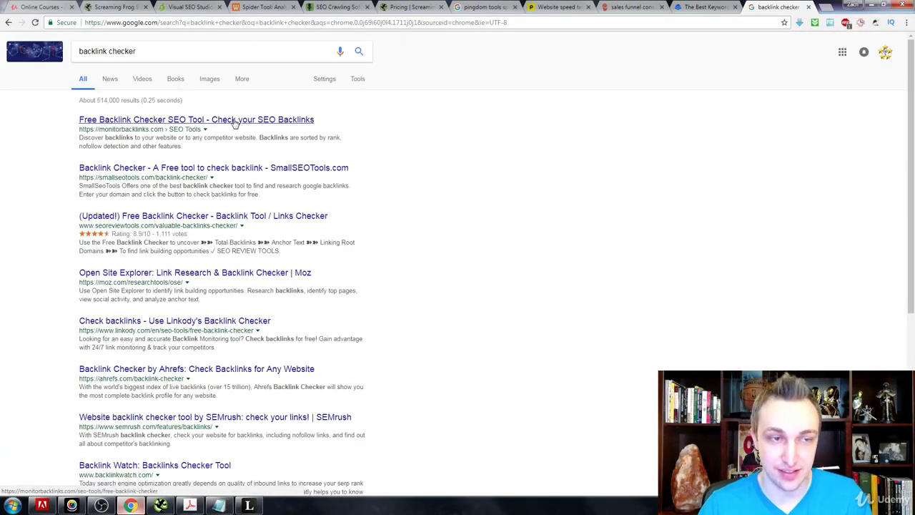
pyautogui.keyDown('ctrl'); pyautogui.click(214, 167); pyautogui.keyUp('ctrl')
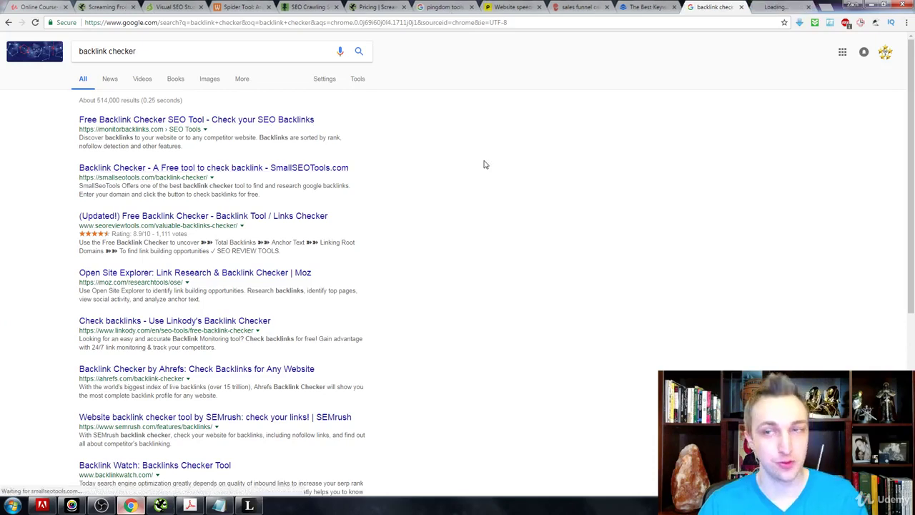
pyautogui.hotkey('ctrl', 'Tab')
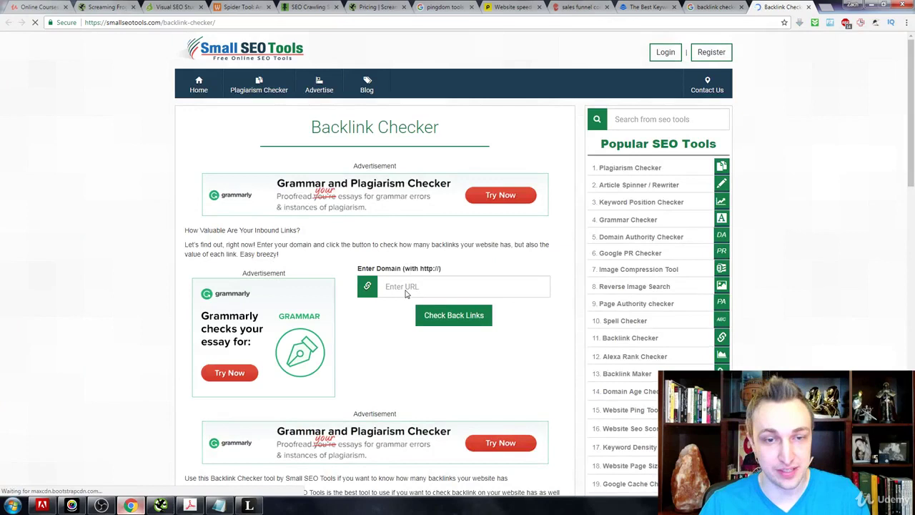
# - Run a backlink check for fiverrbot.com and scroll through the list of linking pages
pyautogui.click(405, 287)
pyautogui.write('fiver')
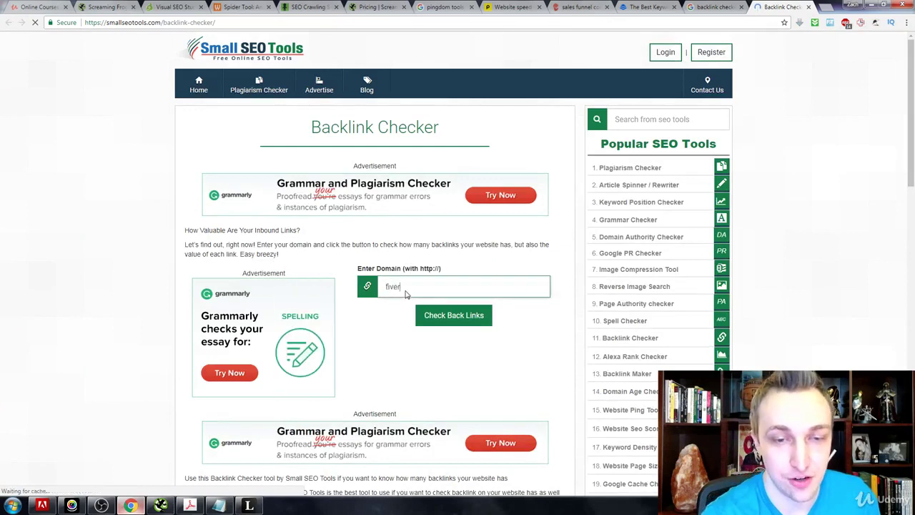
pyautogui.write('rbot.com')
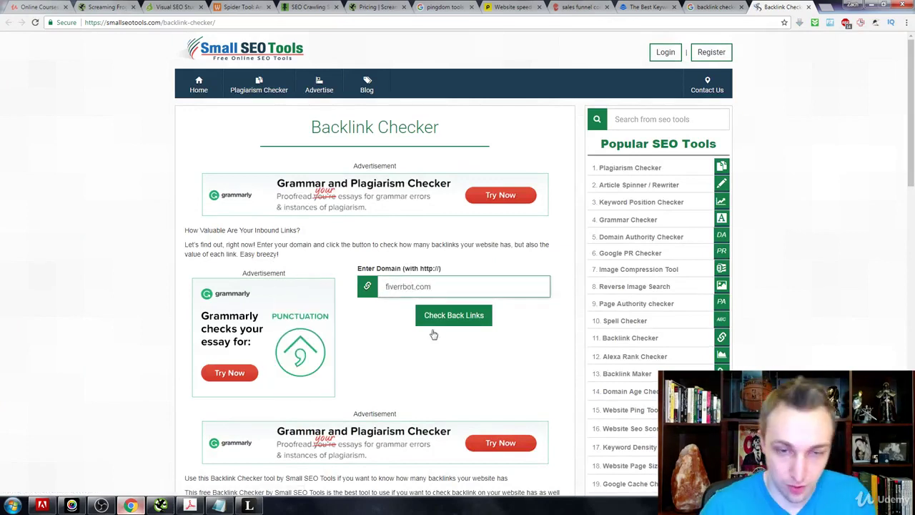
pyautogui.click(433, 330)
pyautogui.click(533, 285)
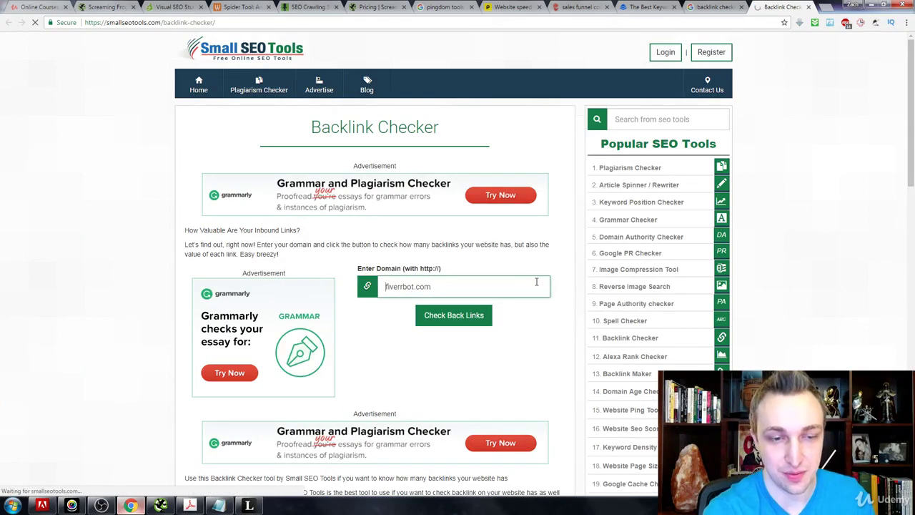
pyautogui.scroll(-3, 536, 280)
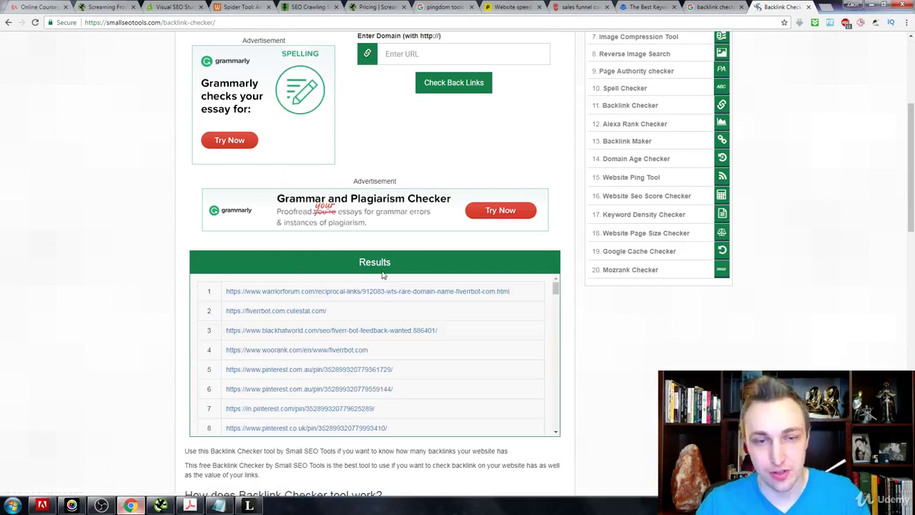
pyautogui.scroll(-12, 349, 329)
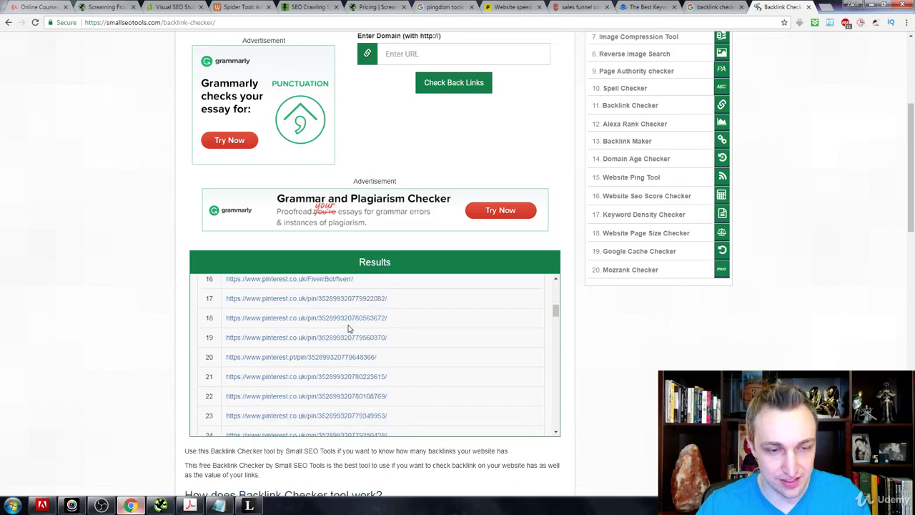
pyautogui.scroll(-15, 349, 329)
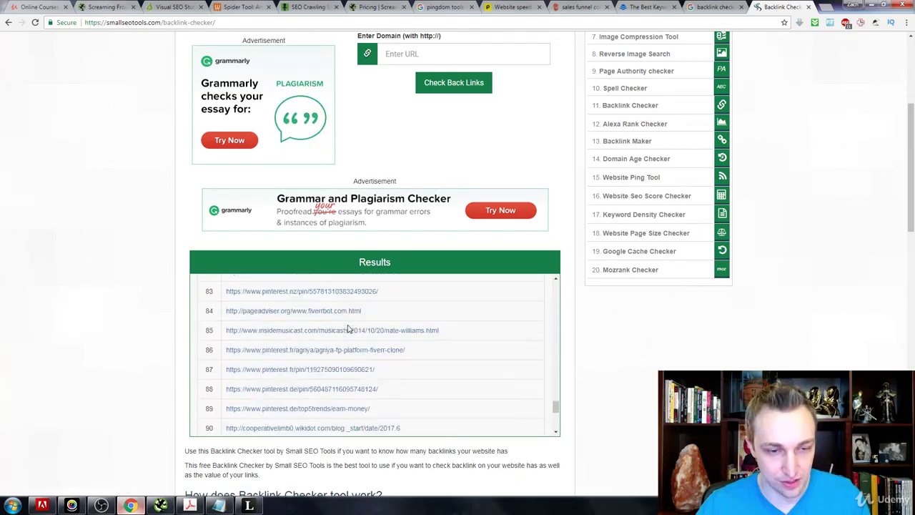
pyautogui.scroll(-15, 349, 329)
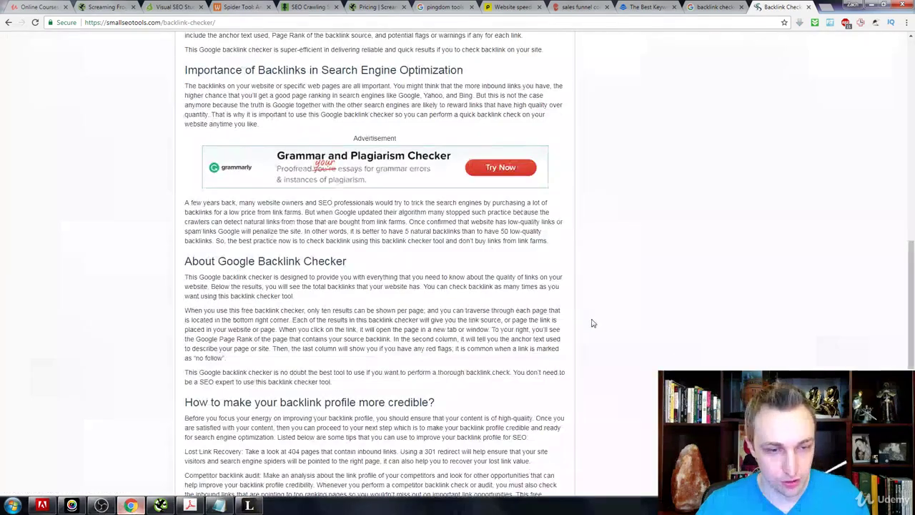
pyautogui.scroll(20, 633, 337)
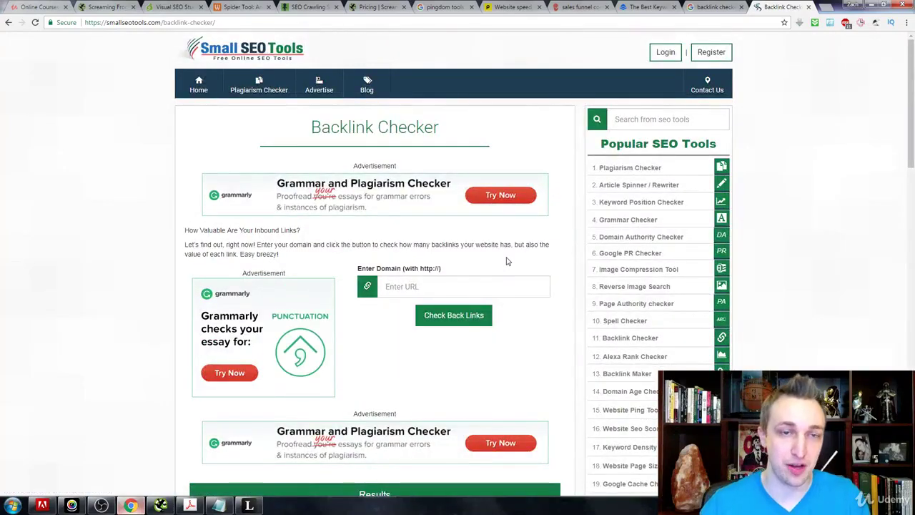
pyautogui.hotkey('alt', 'Left')
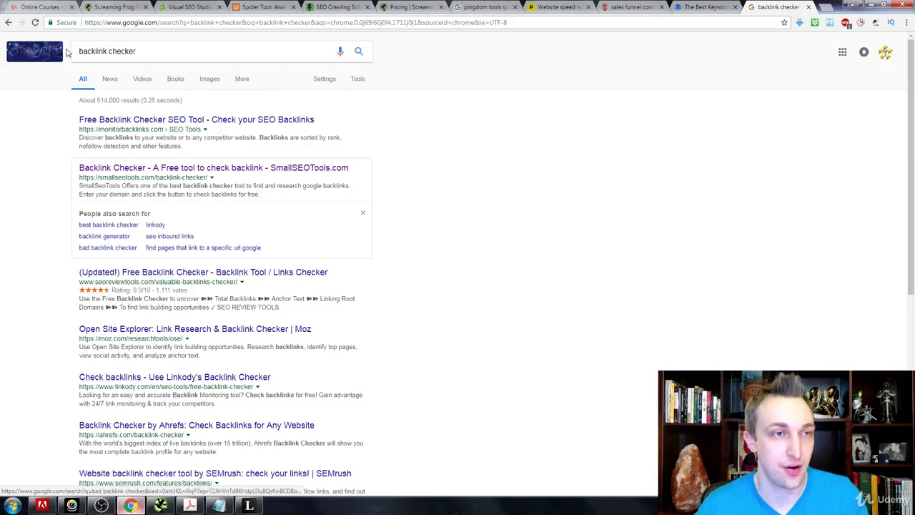
pyautogui.click(183, 7)
pyautogui.click(264, 7)
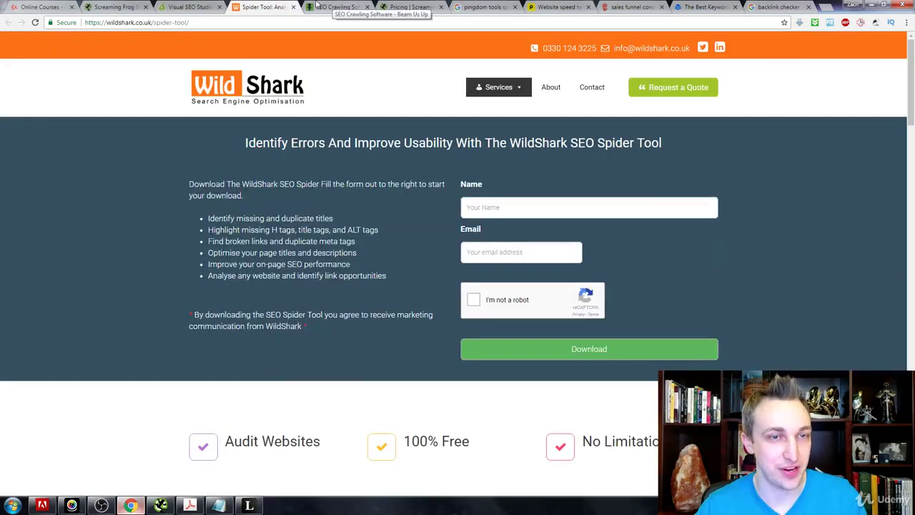
pyautogui.click(325, 7)
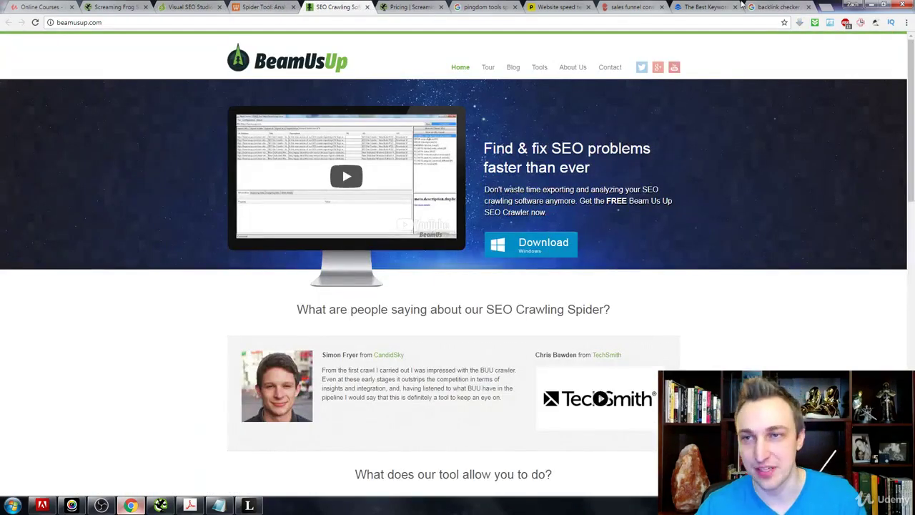
pyautogui.click(766, 5)
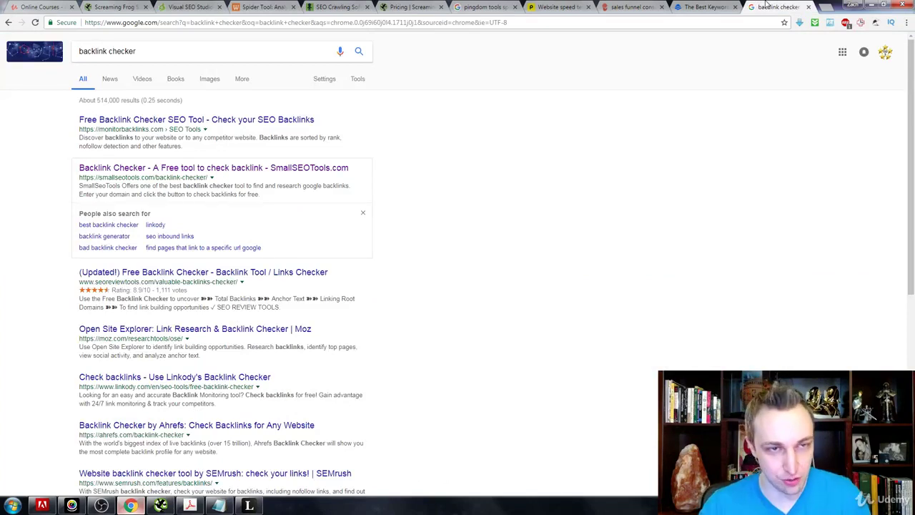
pyautogui.moveTo(247, 508)
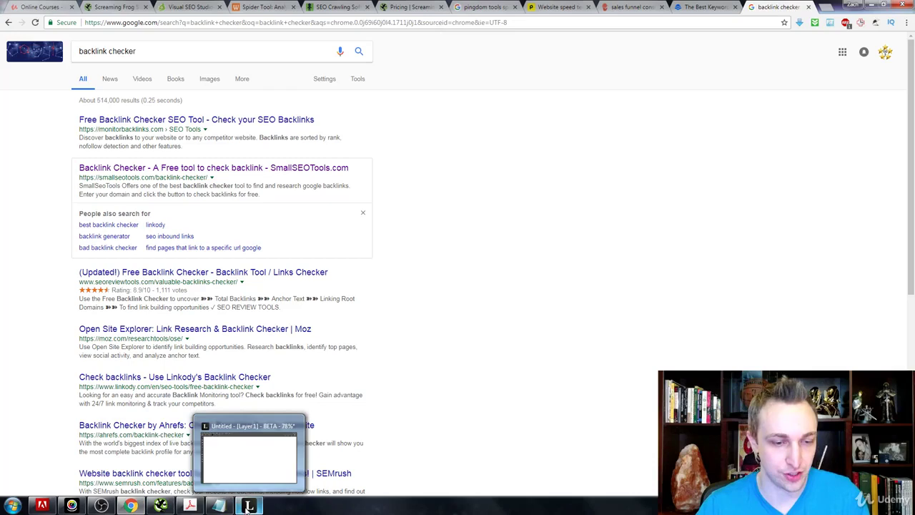
# - Enter 223 in the first LINKS answer field for inbound links
pyautogui.click(193, 506)
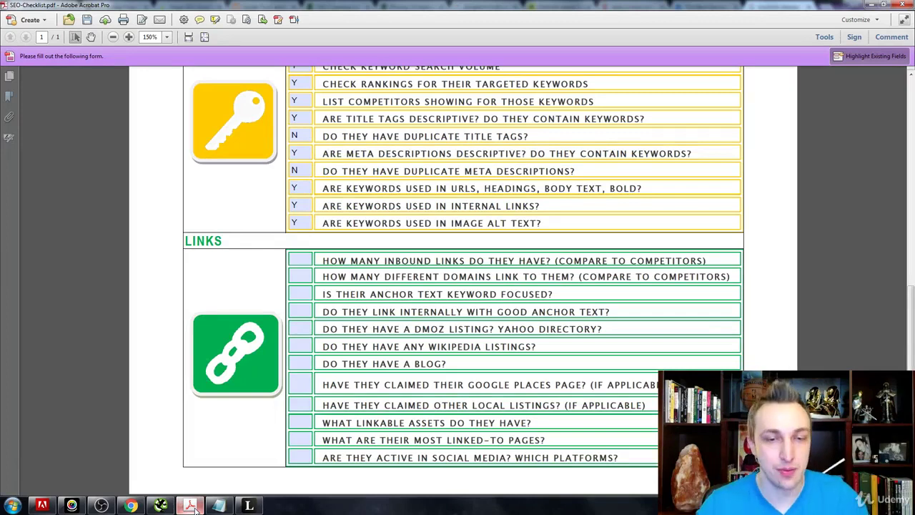
pyautogui.click(300, 259)
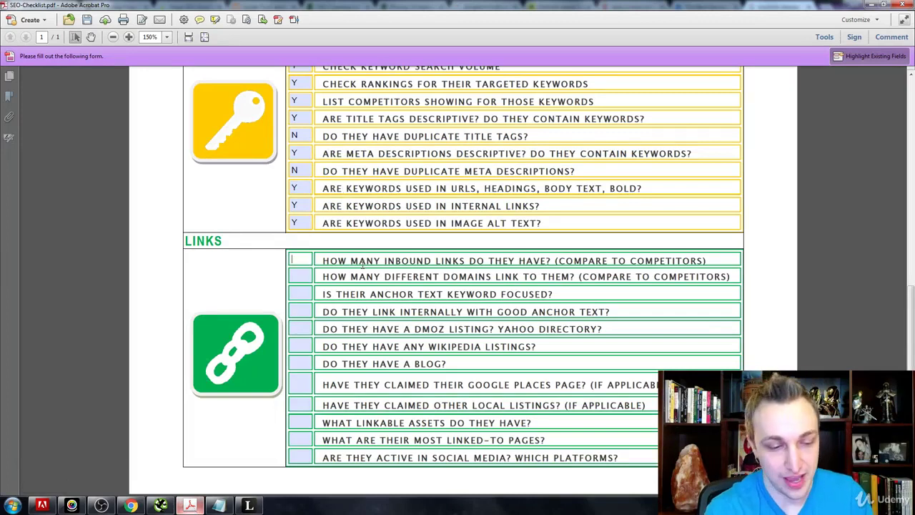
pyautogui.write('223')
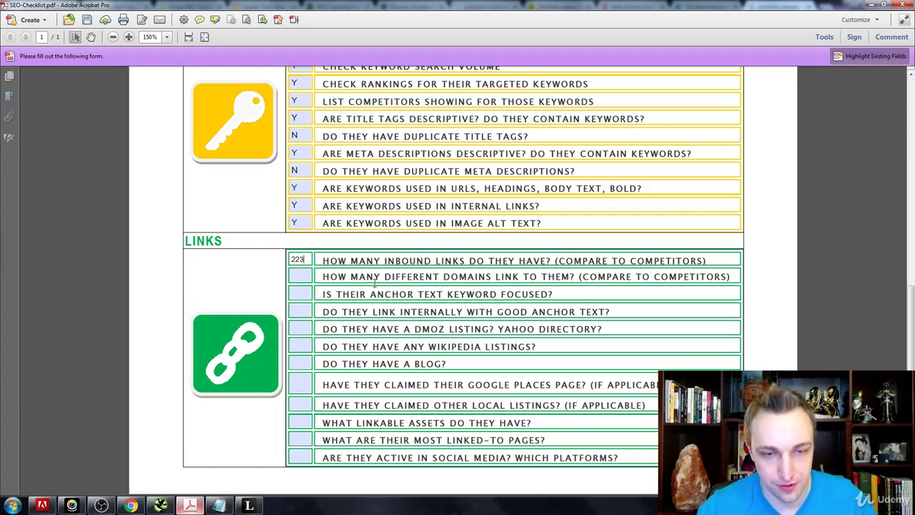
# - Enter 100 for linking domains and Y/N for anchor-text keyword focus
pyautogui.click(303, 275)
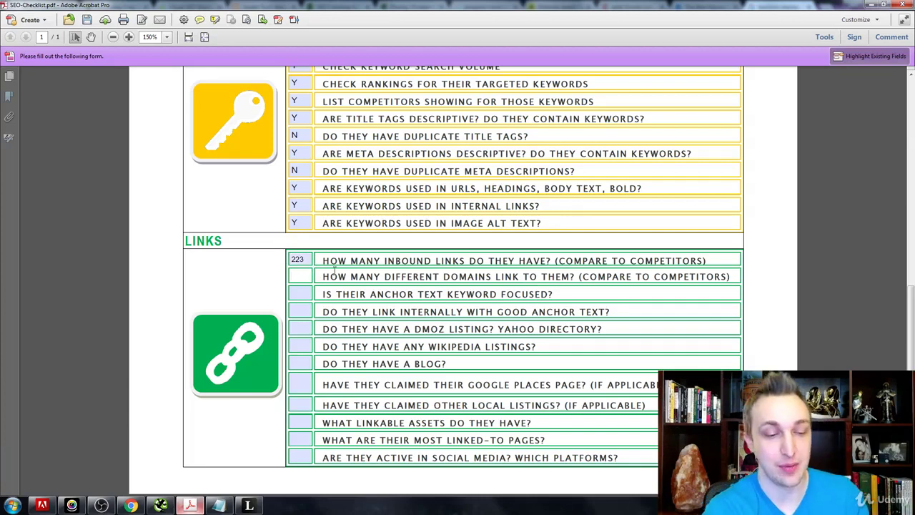
pyautogui.write('180')
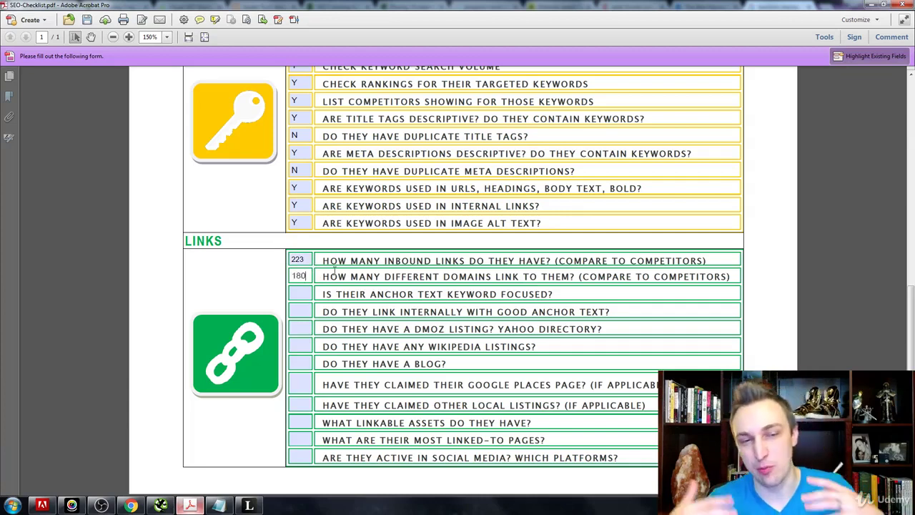
pyautogui.press('BackSpace')
pyautogui.press('BackSpace')
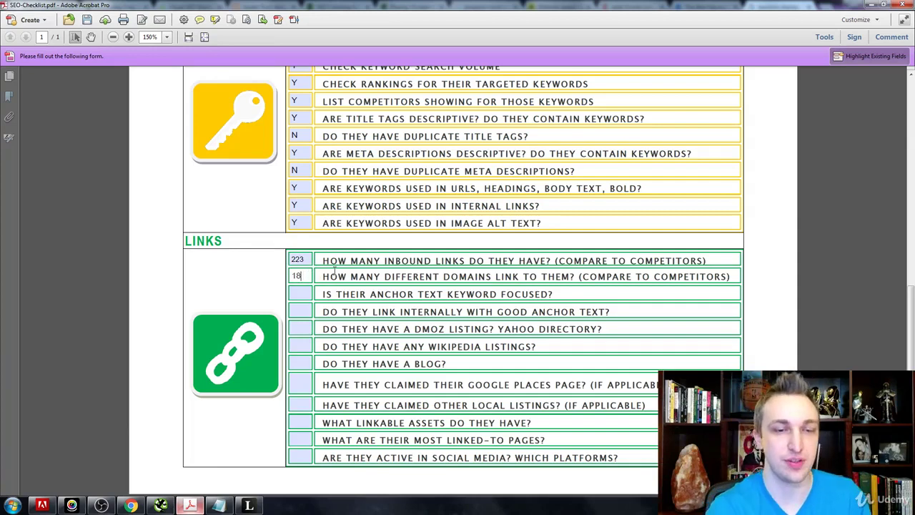
pyautogui.write('00')
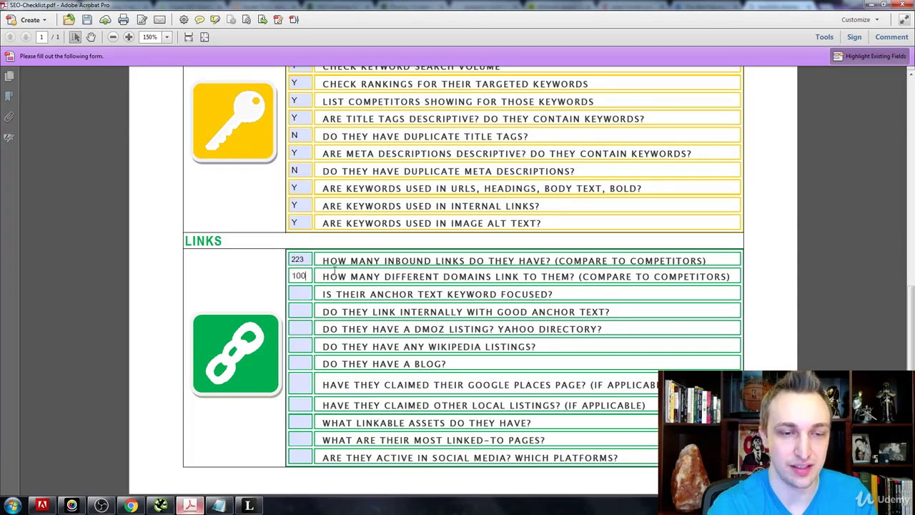
pyautogui.click(294, 291)
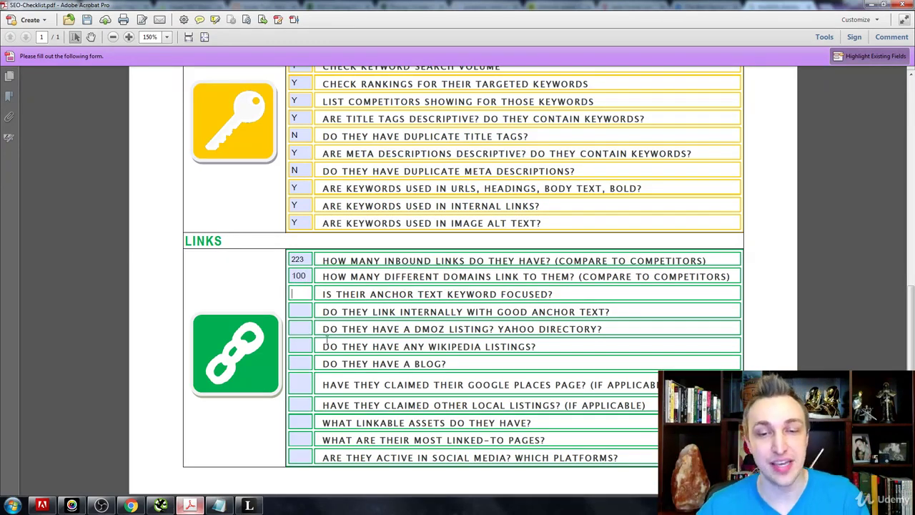
pyautogui.write('Y/N')
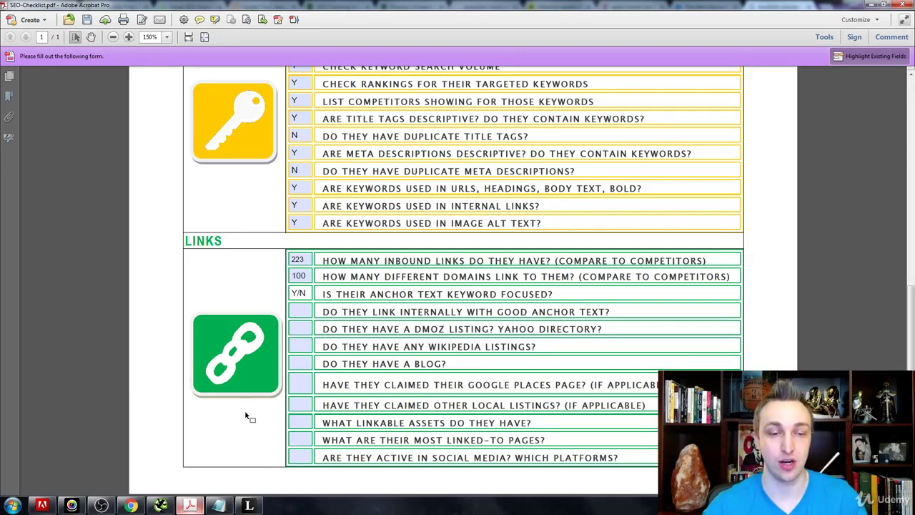
# - Note the anchor text examples 'click here', 'site for reference "normal style writing"' and 'sales funnel consultant' in Notepad
pyautogui.click(219, 505)
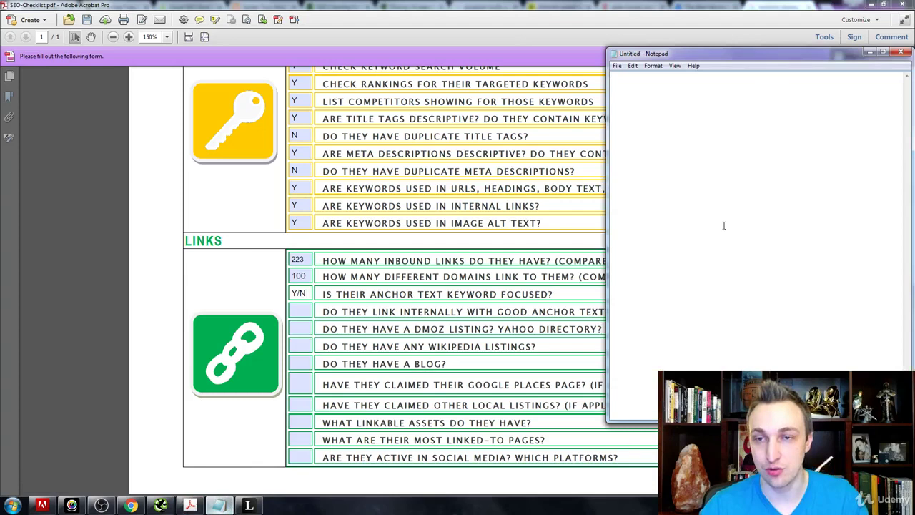
pyautogui.write('click here')
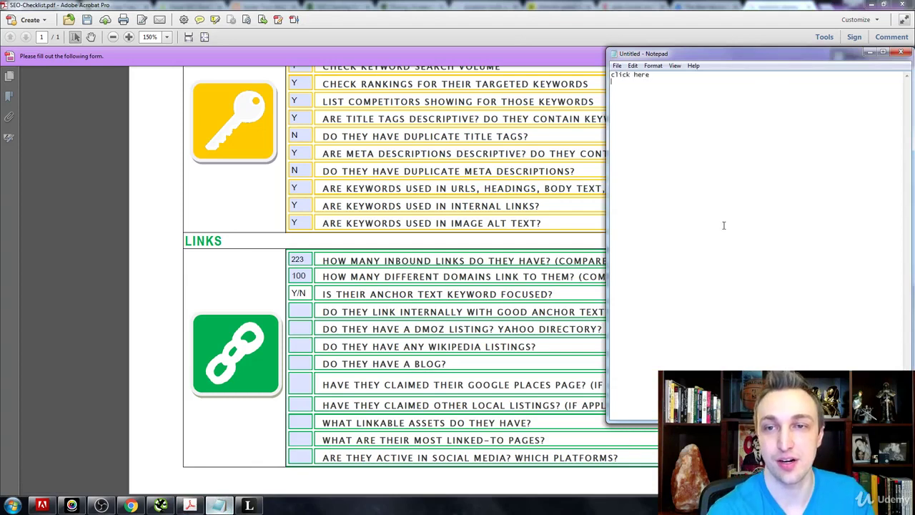
pyautogui.press('Return')
pyautogui.write('site')
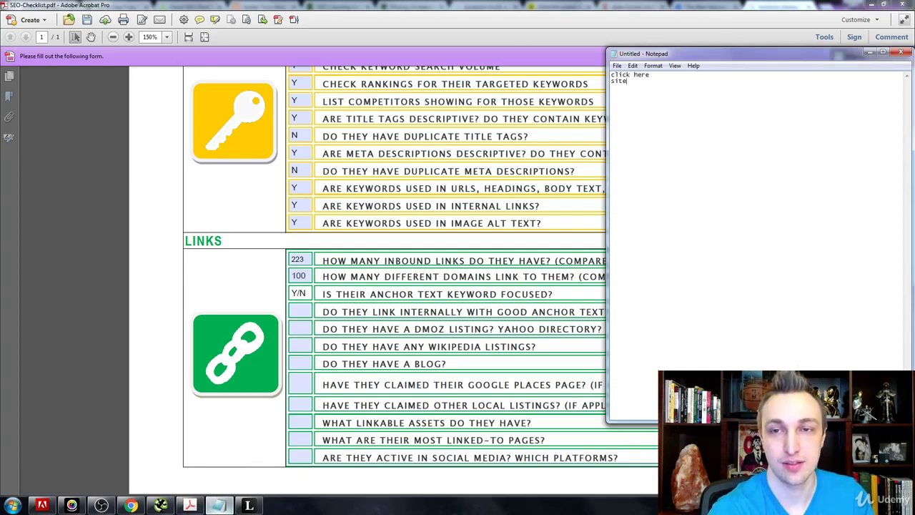
pyautogui.write(' for reference ')
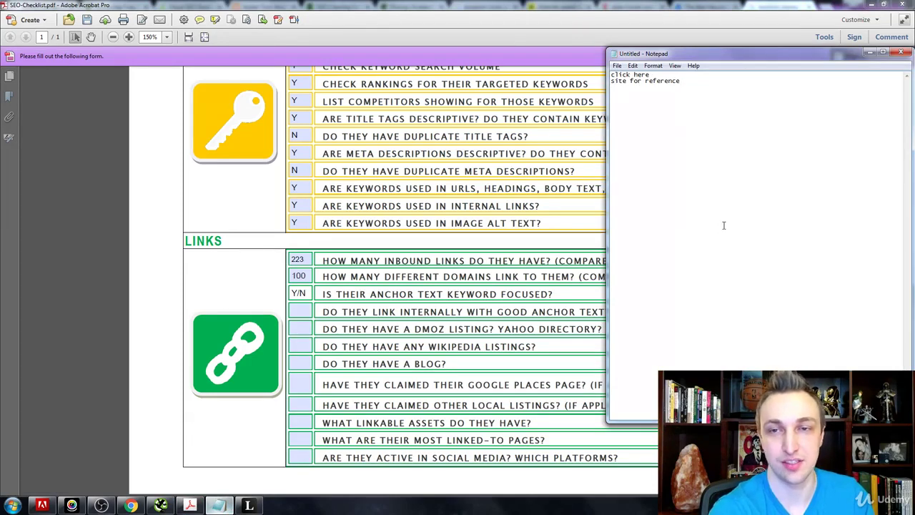
pyautogui.write('"normal ')
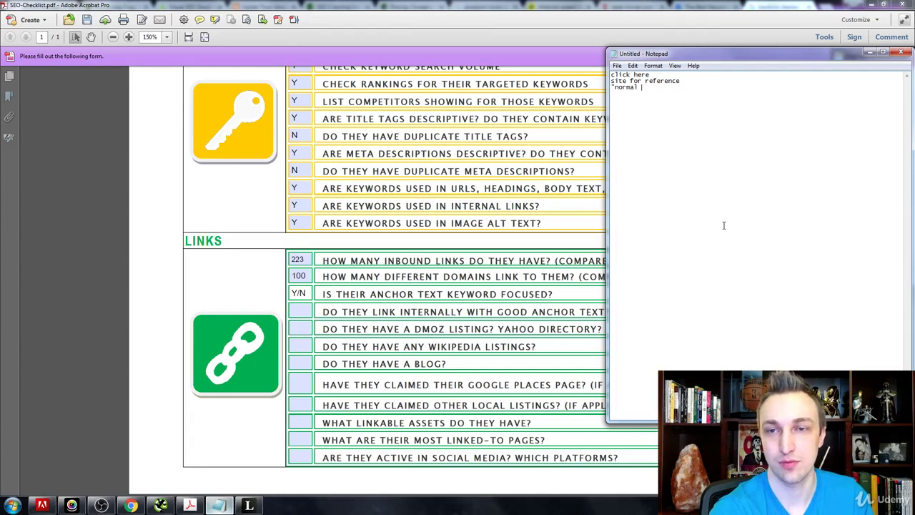
pyautogui.write('style writing"')
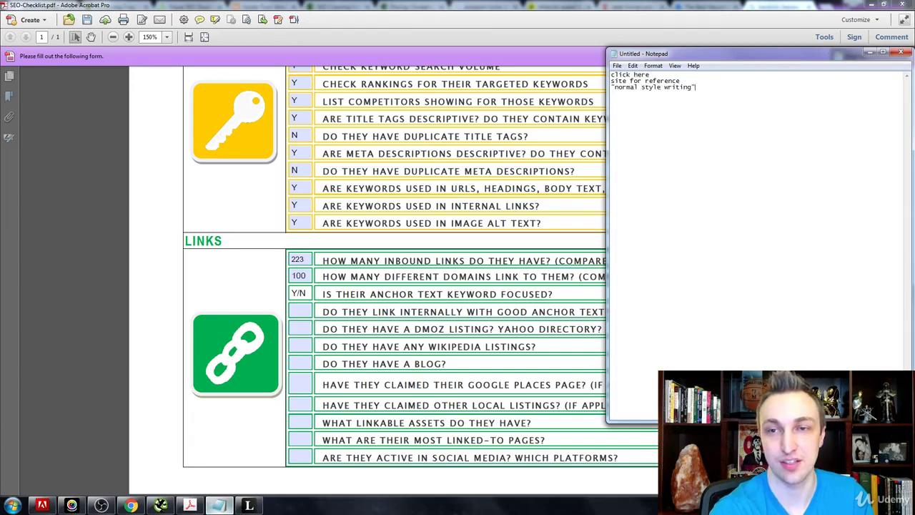
pyautogui.press('Return')
pyautogui.write('sales ')
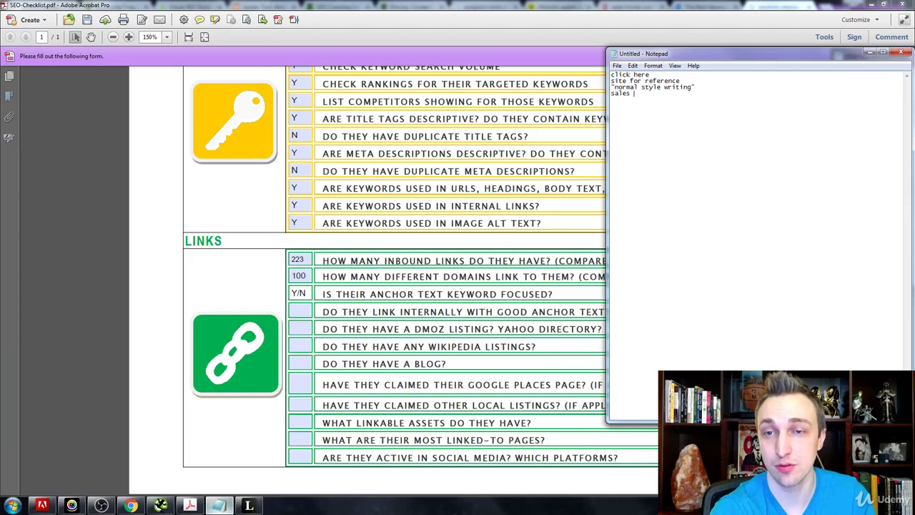
pyautogui.write('funnel consultant')
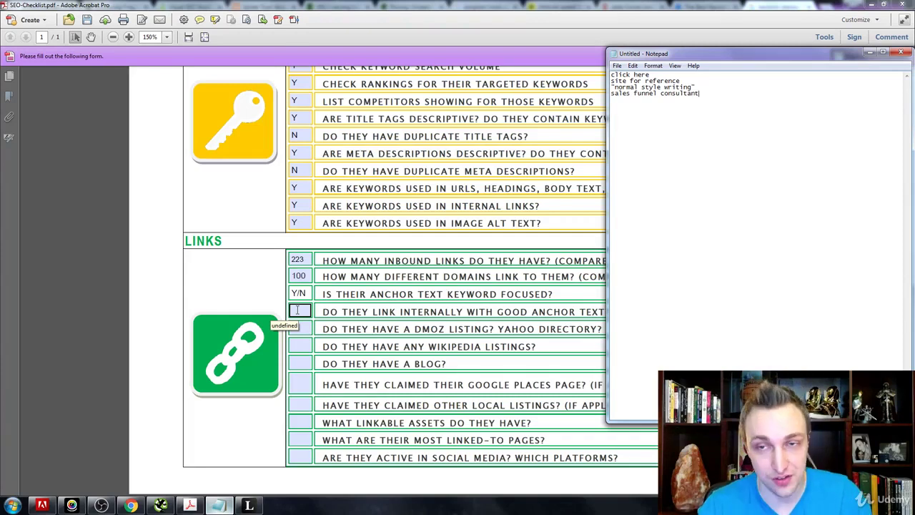
pyautogui.click(297, 309)
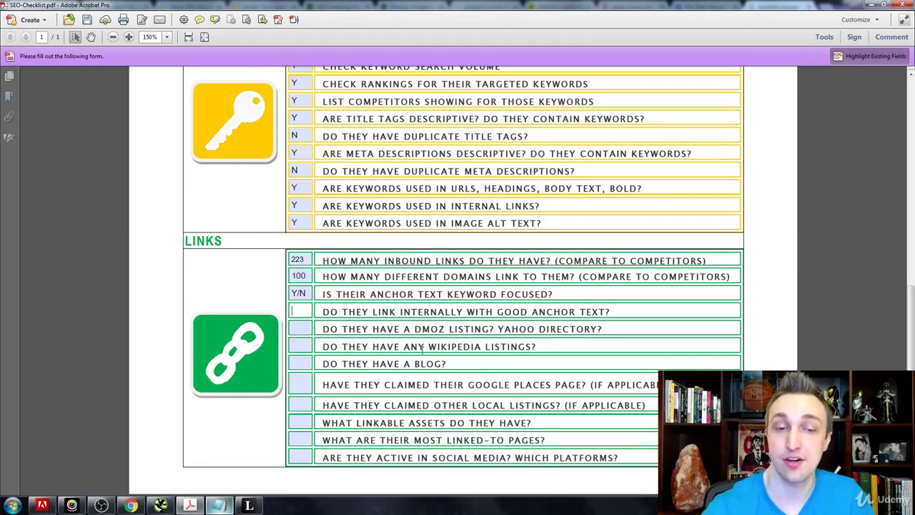
# - Answer Y for internal anchor text and N/Y for the DMOZ/Yahoo directory listing
pyautogui.write('Y')
pyautogui.press('Tab')
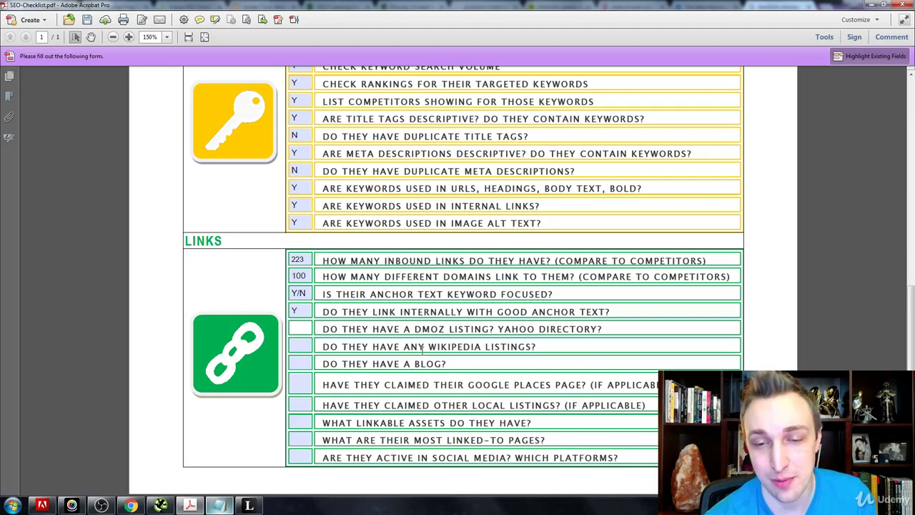
pyautogui.write('N/')
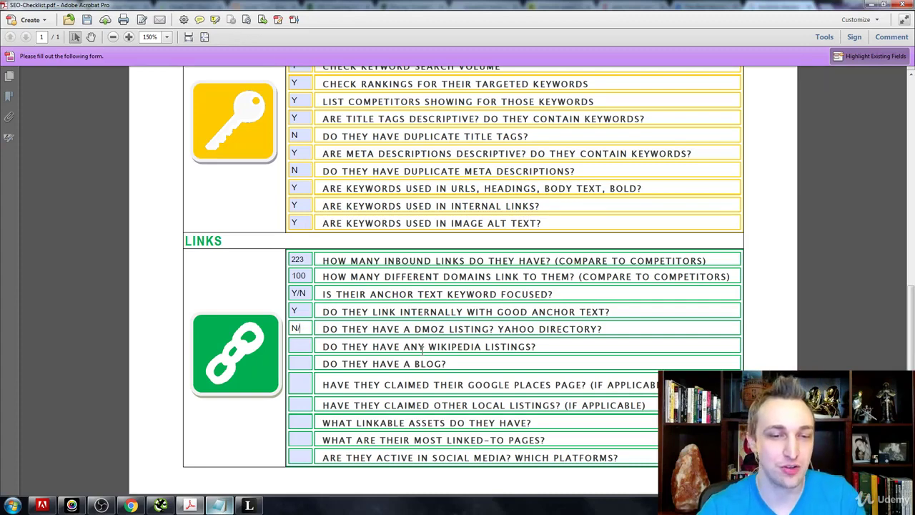
pyautogui.write('Y')
pyautogui.press('Tab')
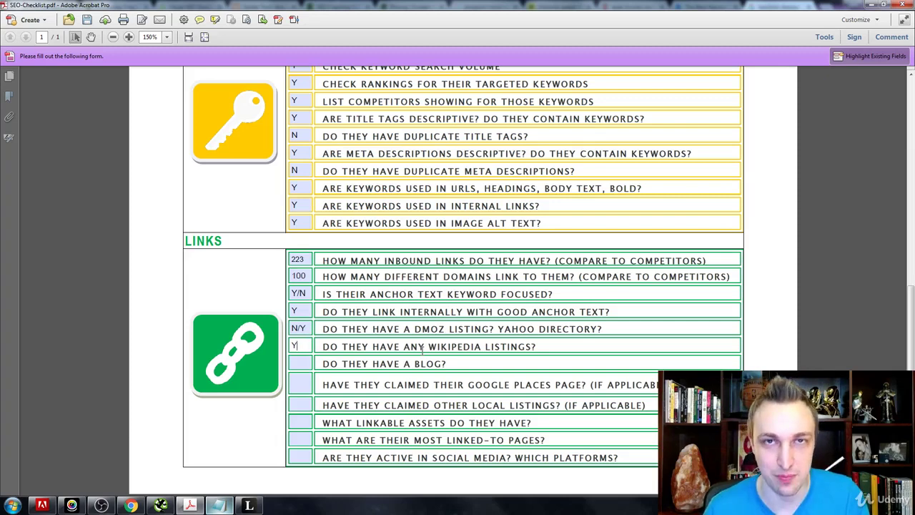
# - Answer Y for having a blog, a claimed Google Places page, and other local listings
pyautogui.press('Tab')
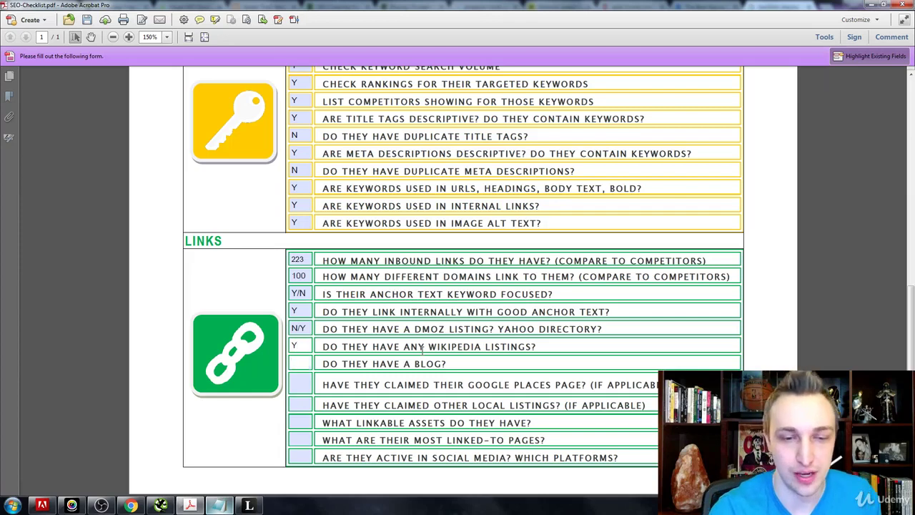
pyautogui.write('Y')
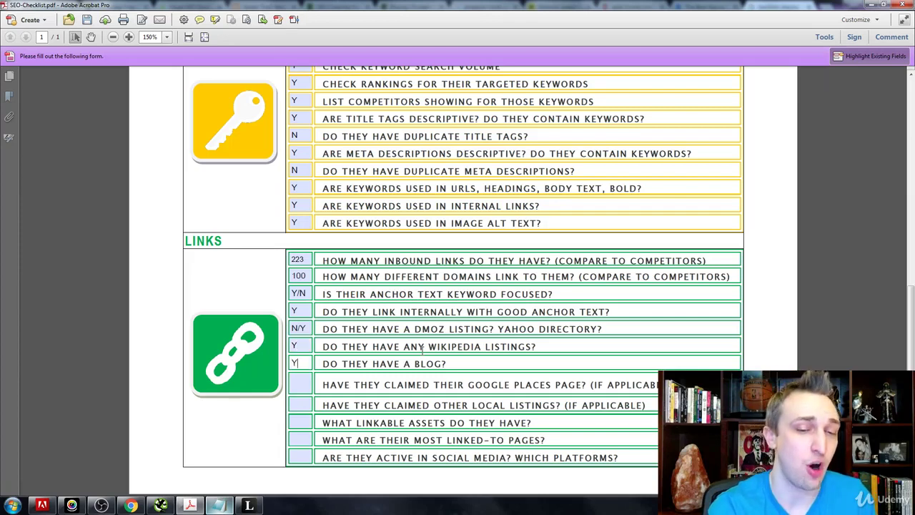
pyautogui.press('Tab')
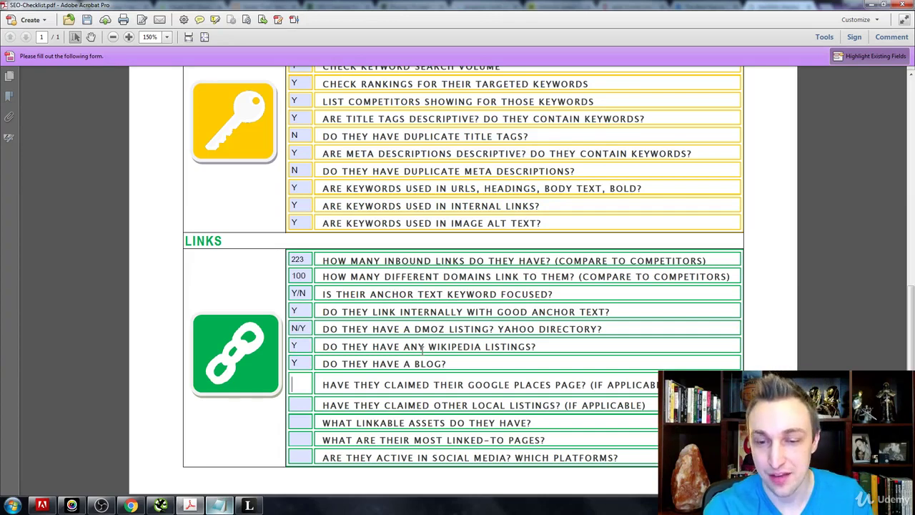
pyautogui.write('Y')
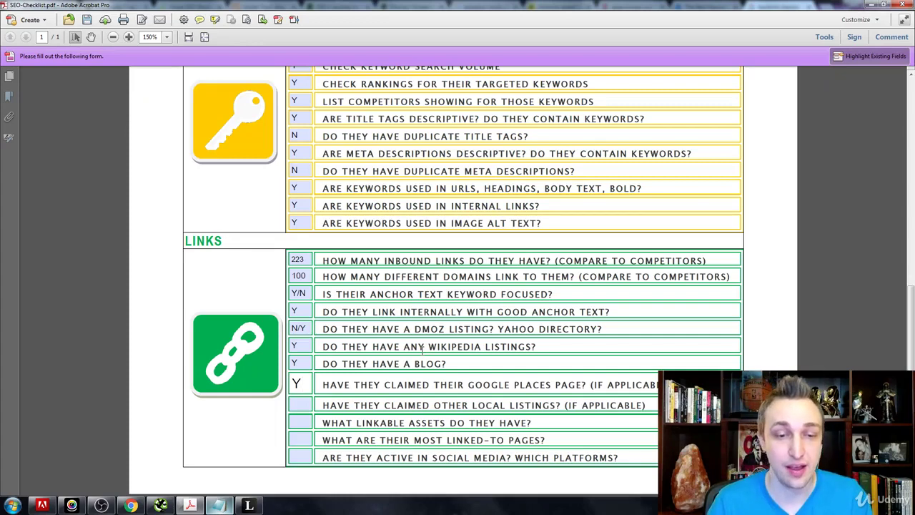
pyautogui.press('Tab')
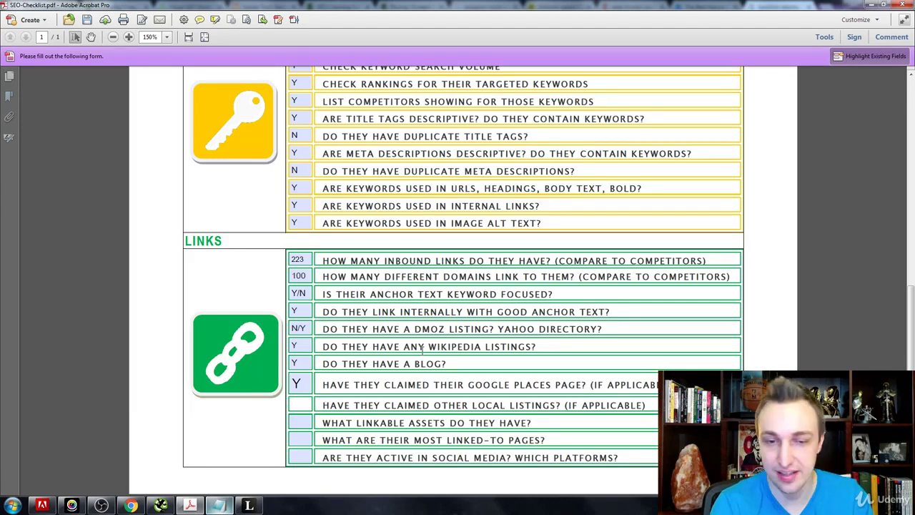
pyautogui.write('Y')
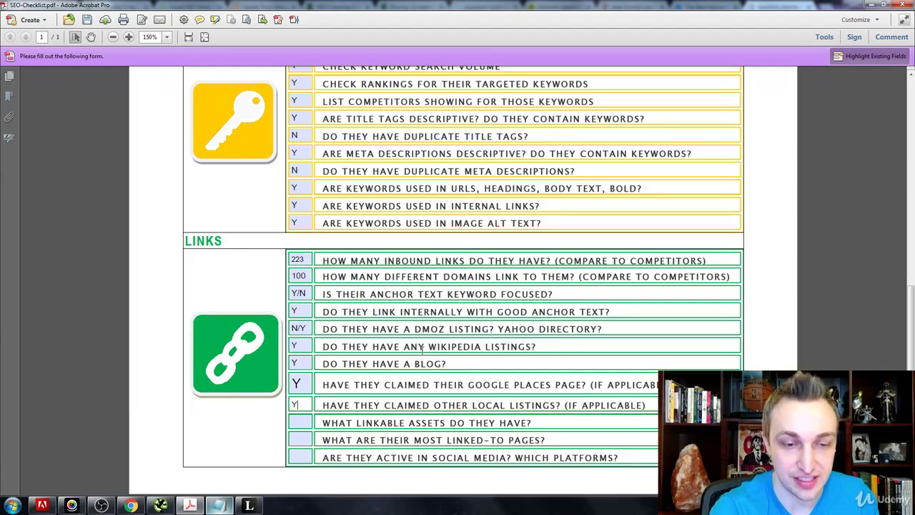
pyautogui.press('Tab')
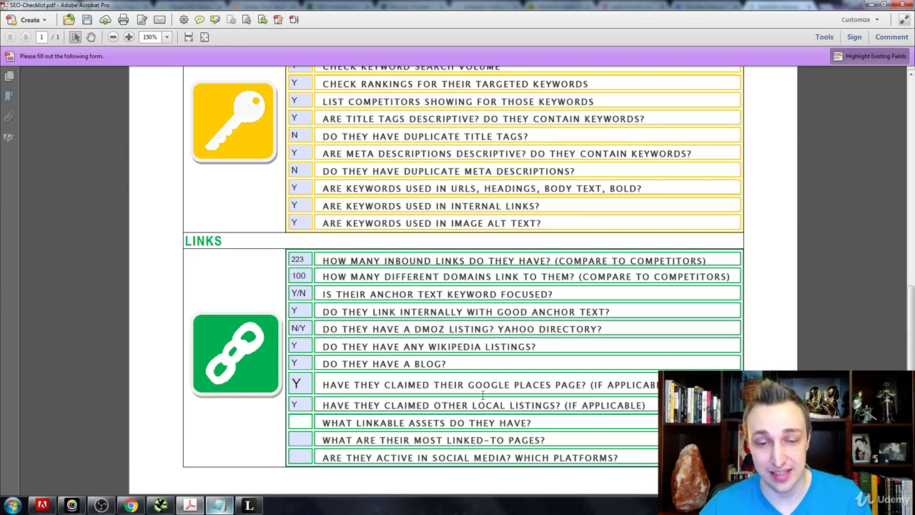
pyautogui.moveTo(469, 405); pyautogui.dragTo(562, 402)
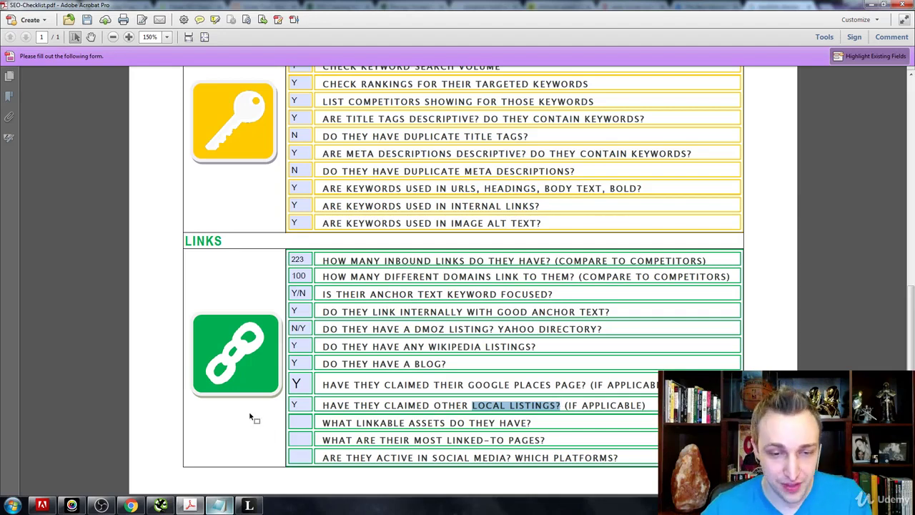
# - Enter Y beside 'What linkable assets do they have?'
pyautogui.click(294, 420)
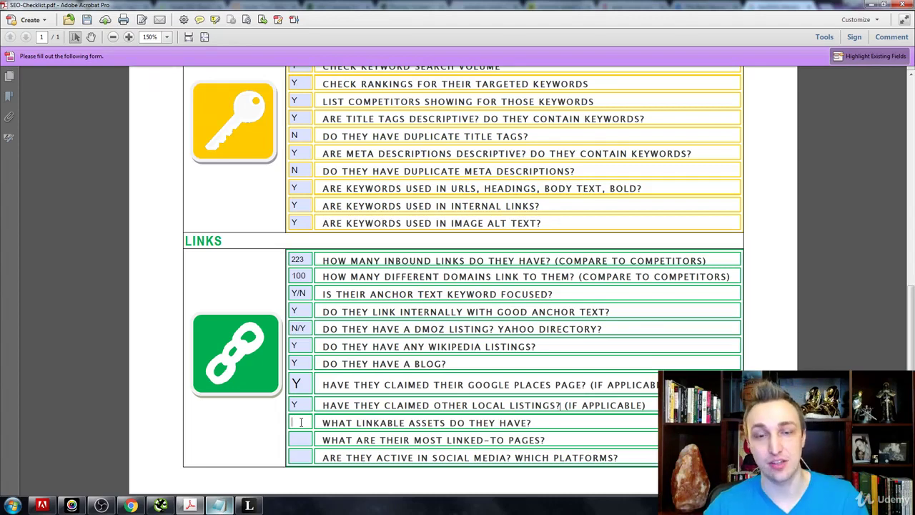
pyautogui.write('Y')
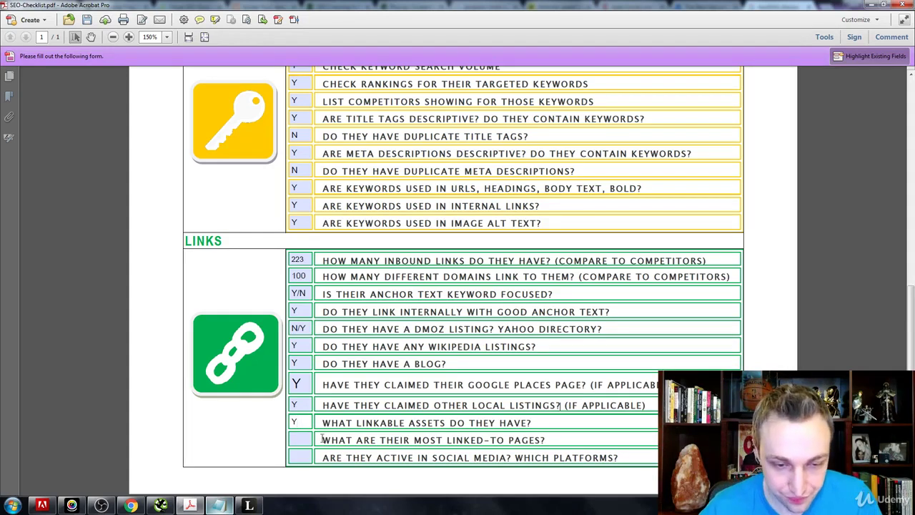
pyautogui.click(309, 440)
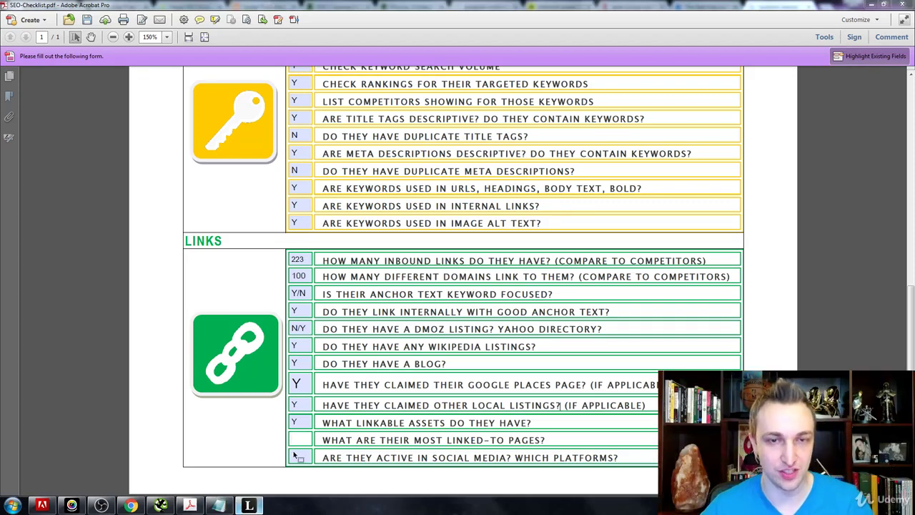
# - In Leonardo, draw outward link lines from the About and right-side pages of the site diagram
pyautogui.click(250, 505)
pyautogui.moveTo(445, 174)
pyautogui.mouseDown()
pyautogui.moveTo(447, 324)
pyautogui.moveTo(477, 347)
pyautogui.mouseUp()
pyautogui.moveTo(604, 148); pyautogui.dragTo(837, 85)
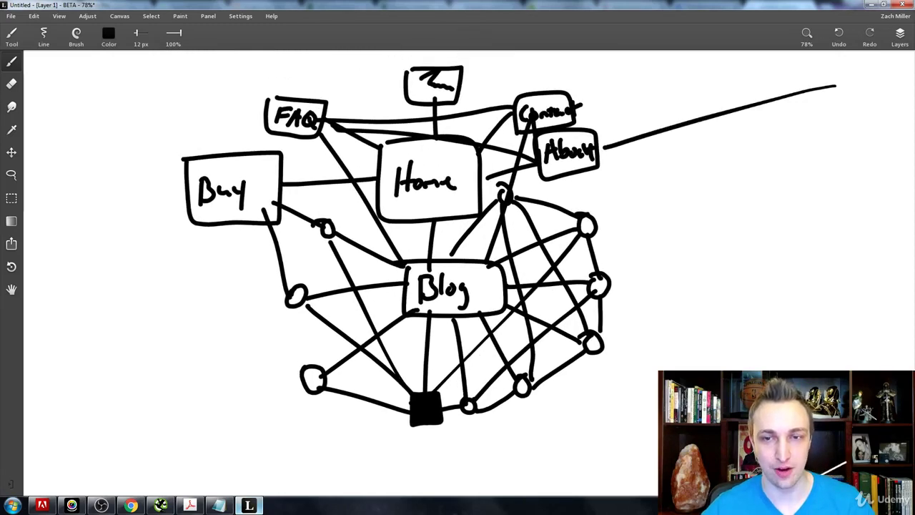
pyautogui.moveTo(605, 221); pyautogui.dragTo(886, 154)
pyautogui.moveTo(611, 285); pyautogui.dragTo(884, 284)
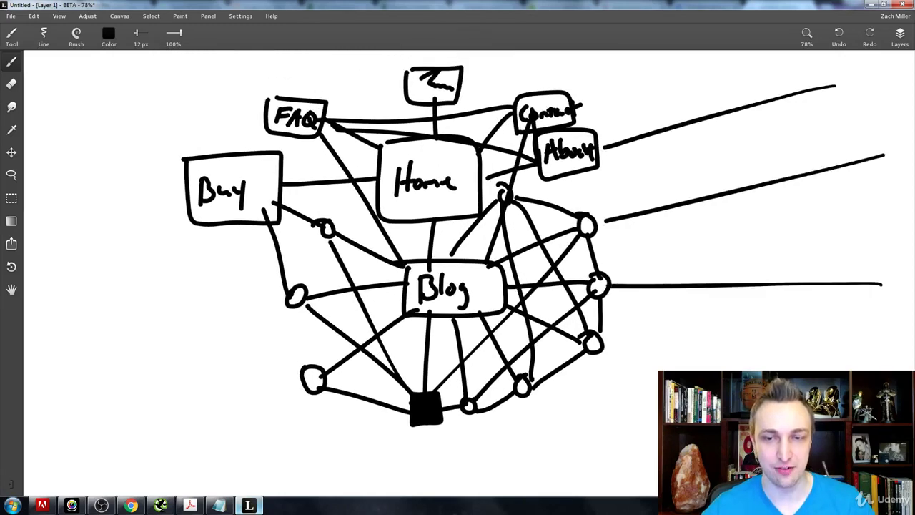
pyautogui.moveTo(602, 347); pyautogui.dragTo(662, 371)
pyautogui.moveTo(527, 397); pyautogui.dragTo(598, 495)
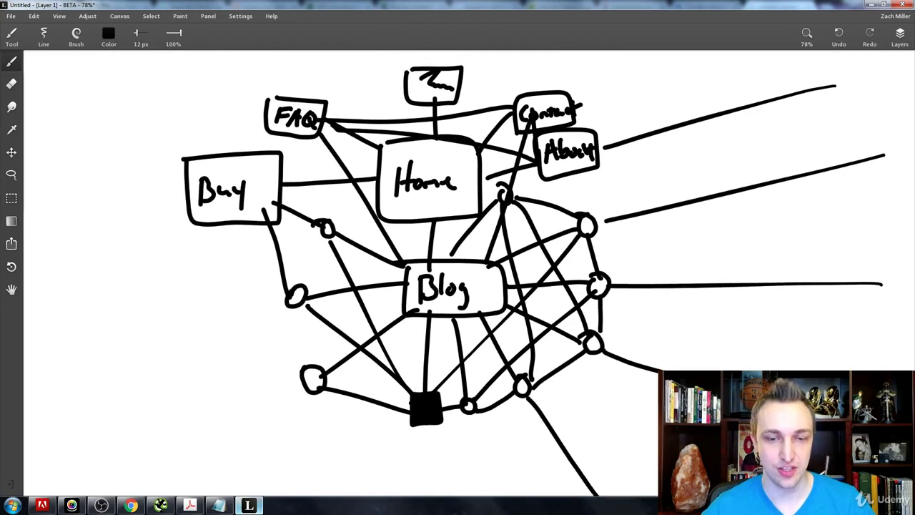
pyautogui.moveTo(461, 419); pyautogui.dragTo(466, 495)
pyautogui.moveTo(589, 349); pyautogui.dragTo(629, 404)
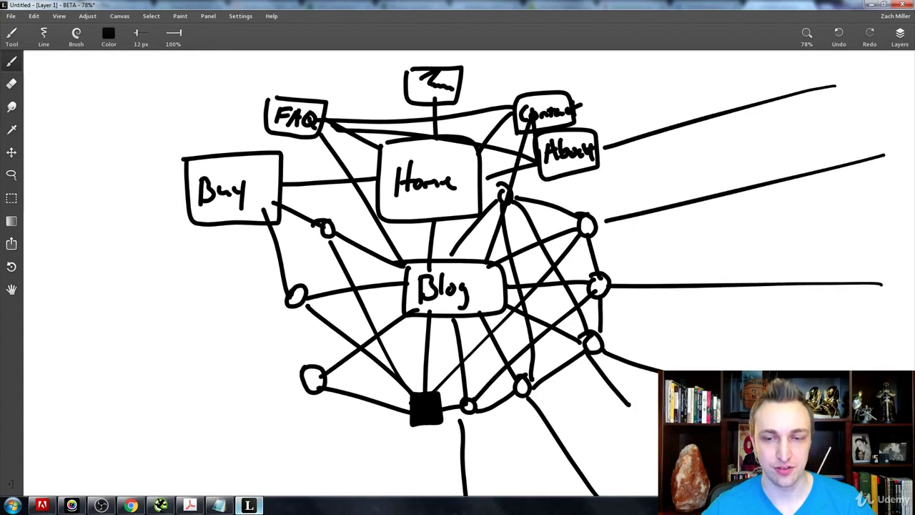
pyautogui.moveTo(606, 277)
pyautogui.mouseDown()
pyautogui.moveTo(633, 248)
pyautogui.moveTo(674, 292)
pyautogui.mouseUp()
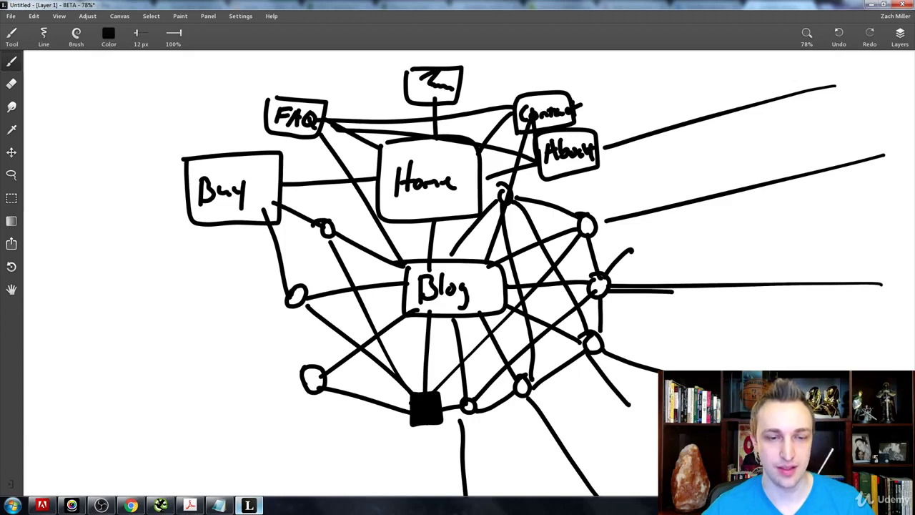
# - Draw link lines from the lower-left and black-square pages, plus one leftward off the diagram
pyautogui.moveTo(304, 386); pyautogui.dragTo(124, 447)
pyautogui.moveTo(312, 393); pyautogui.dragTo(318, 483)
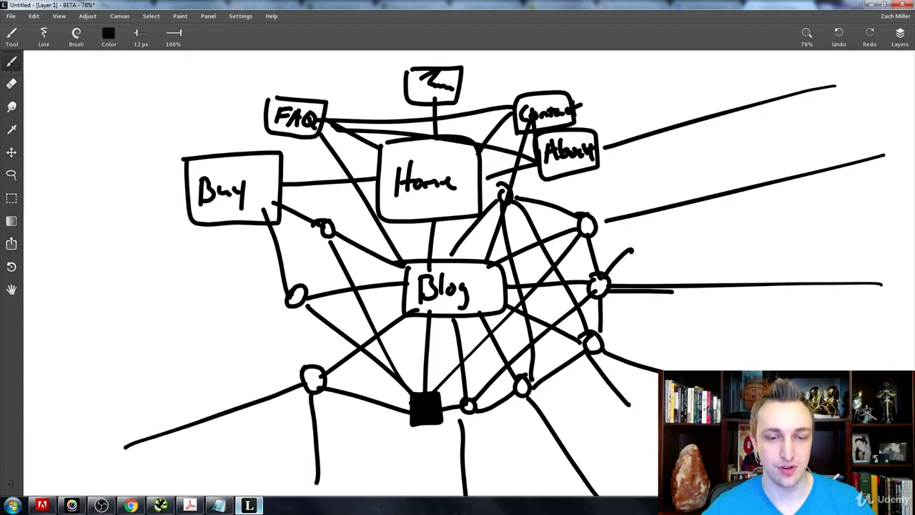
pyautogui.moveTo(410, 417); pyautogui.dragTo(326, 474)
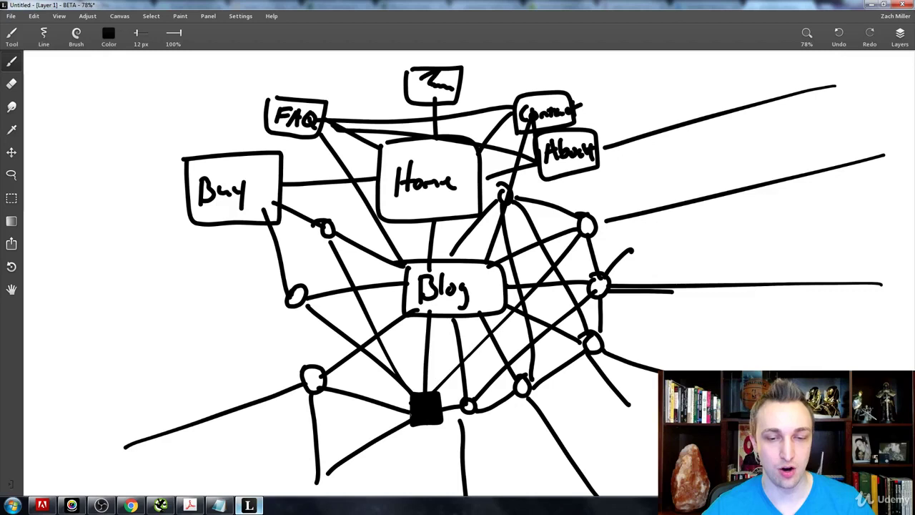
pyautogui.moveTo(419, 425); pyautogui.dragTo(406, 489)
pyautogui.moveTo(428, 425)
pyautogui.mouseDown()
pyautogui.moveTo(423, 489)
pyautogui.moveTo(451, 466)
pyautogui.moveTo(458, 489)
pyautogui.moveTo(522, 455)
pyautogui.mouseUp()
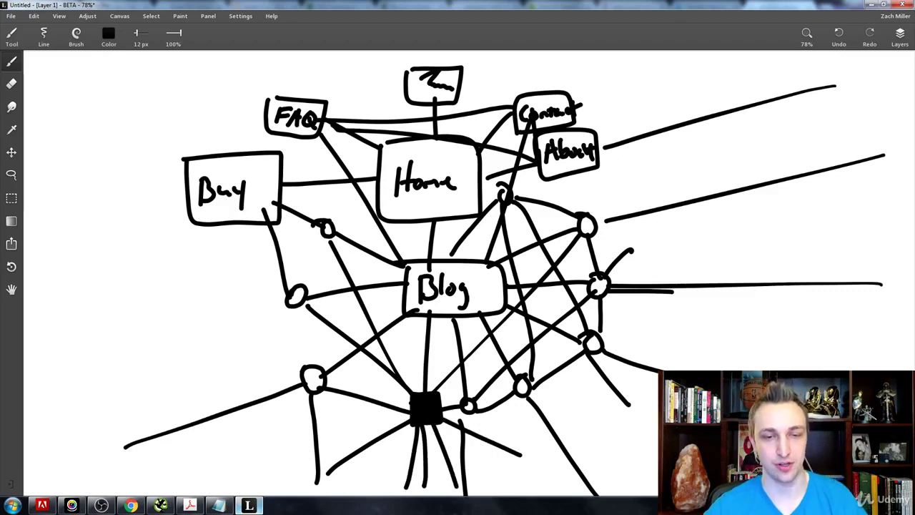
pyautogui.moveTo(286, 298); pyautogui.dragTo(68, 301)
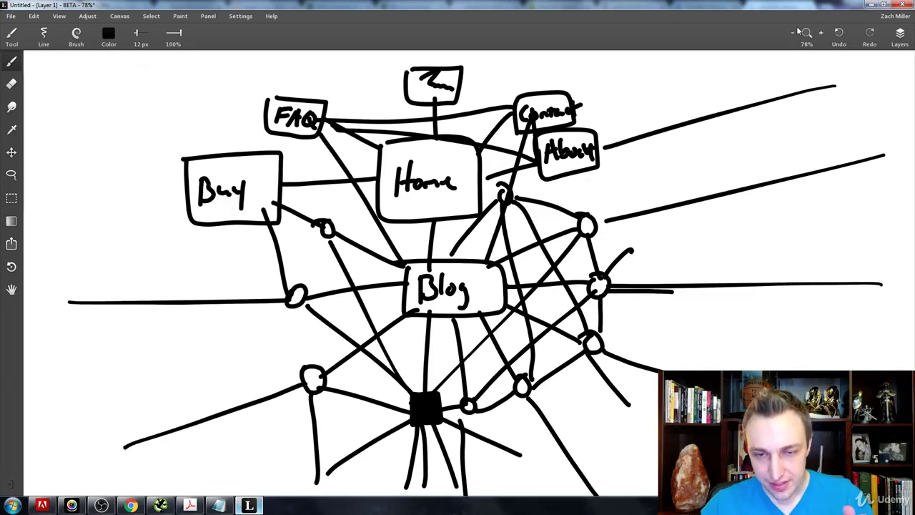
pyautogui.click(190, 506)
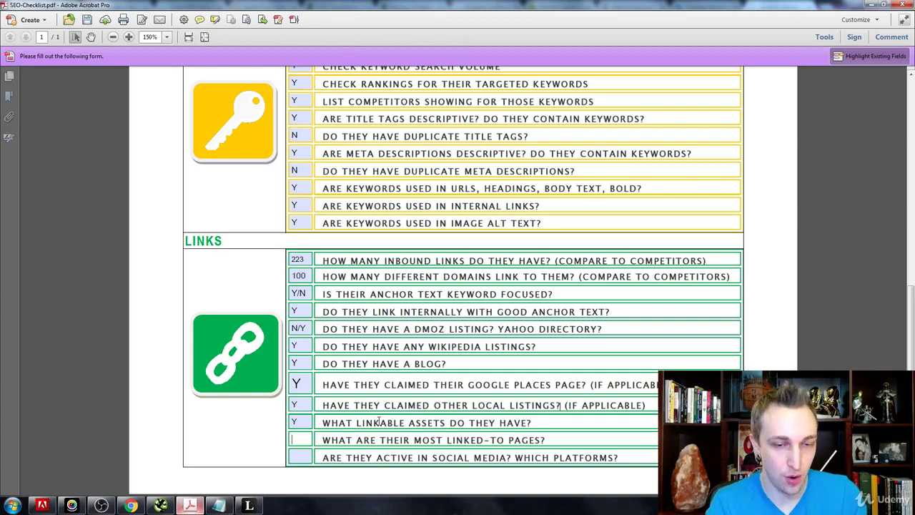
# - Answer the most linked-to pages question with Y and the note 'Numerous'
pyautogui.write('Y')
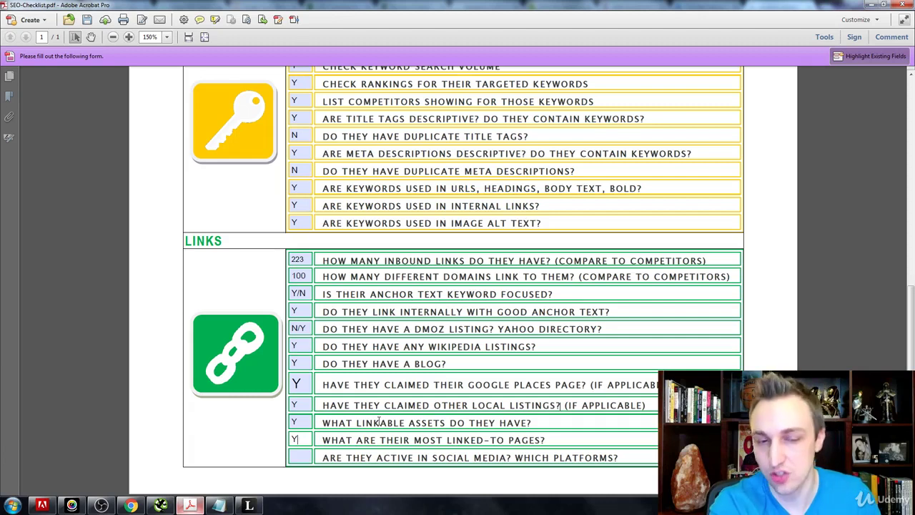
pyautogui.press('BackSpace')
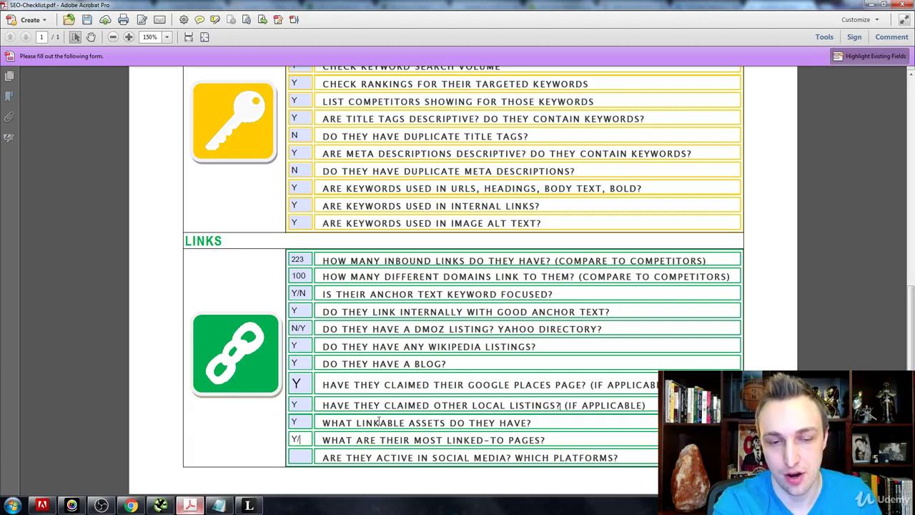
pyautogui.write('Numerous')
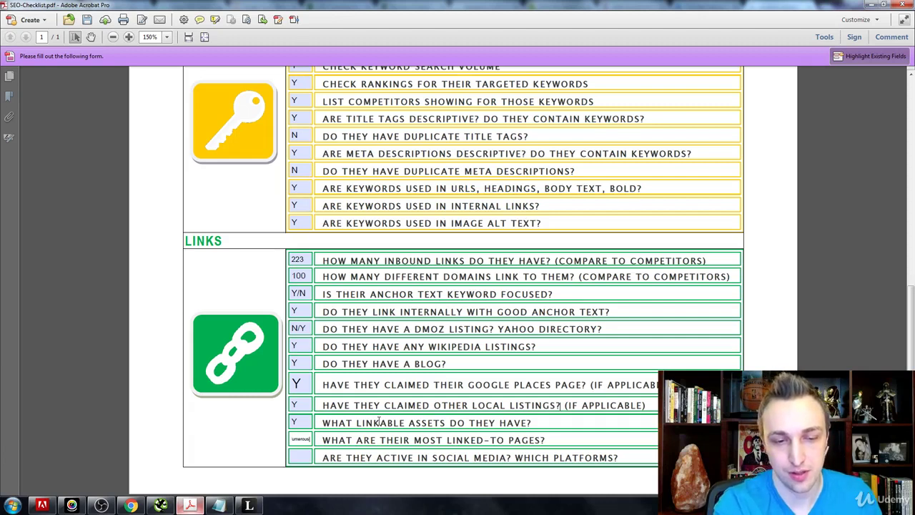
pyautogui.click(311, 458)
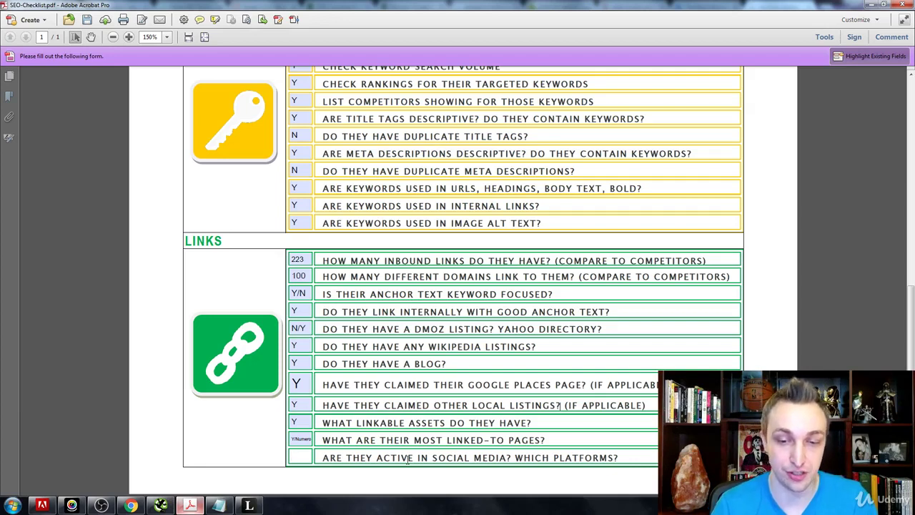
# - Enter 'Y/N' as the answer to 'Are they active in social media? Which platforms?'
pyautogui.write('Y/N')
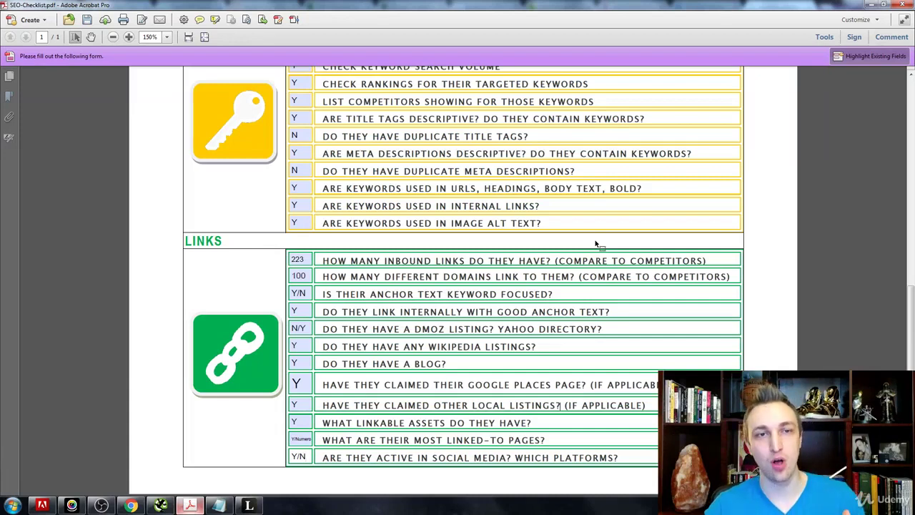
# - Scroll up past the Keywords section to the technical site checklist
pyautogui.scroll(5, 596, 244)
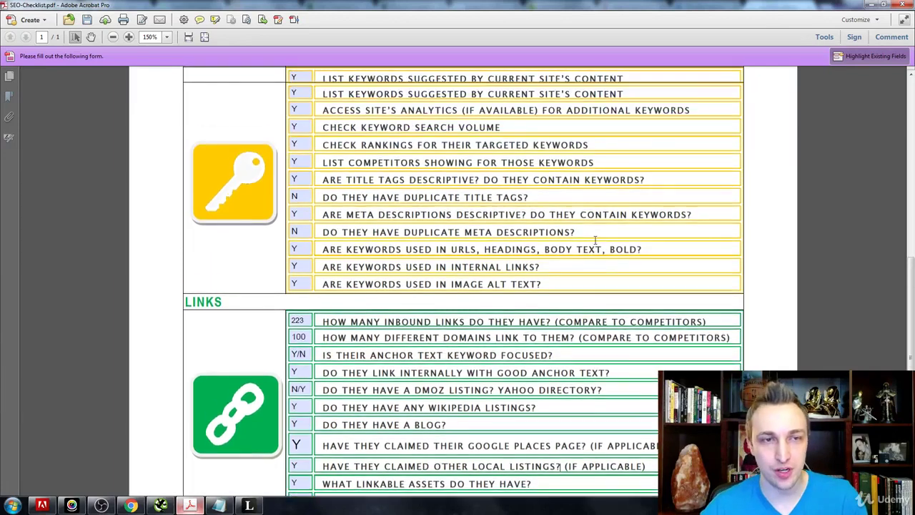
pyautogui.scroll(3, 595, 244)
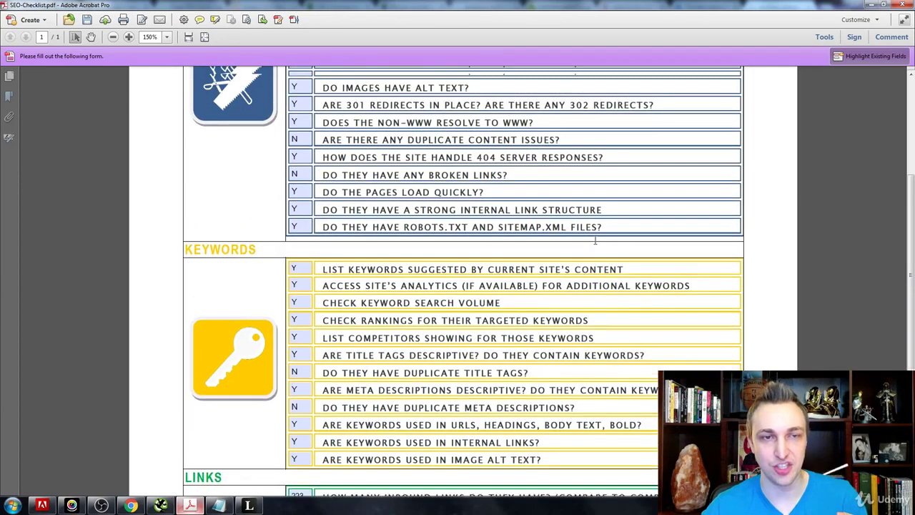